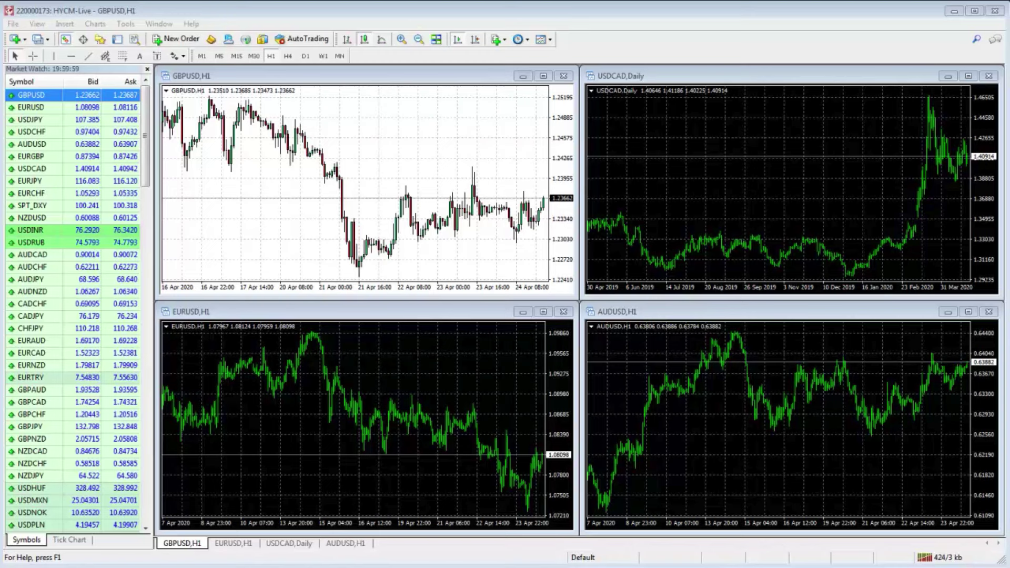
- Maximize the GBPUSD H1 chart window so it fills the chart workspace
left_click(390, 124)
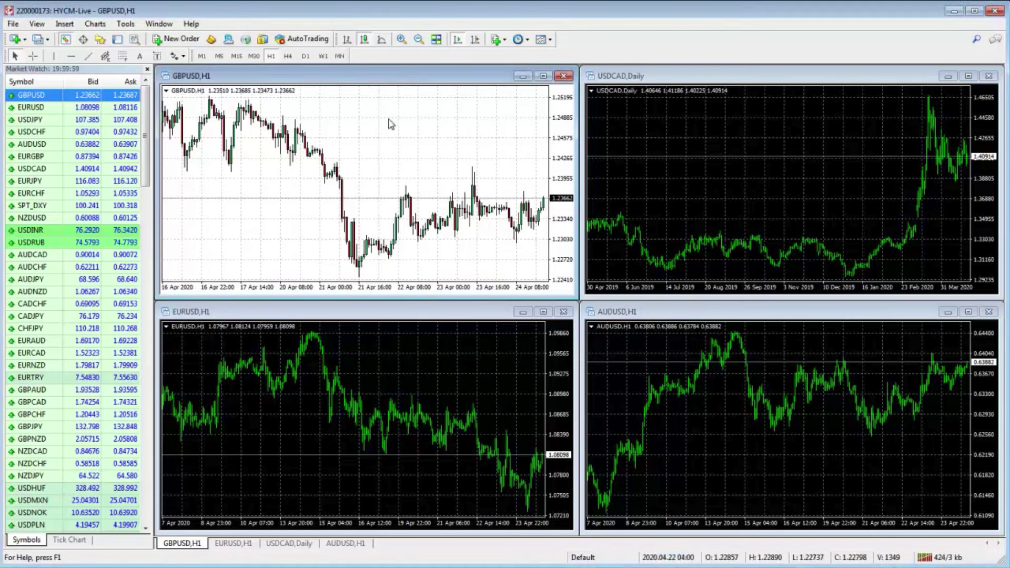
left_click(544, 77)
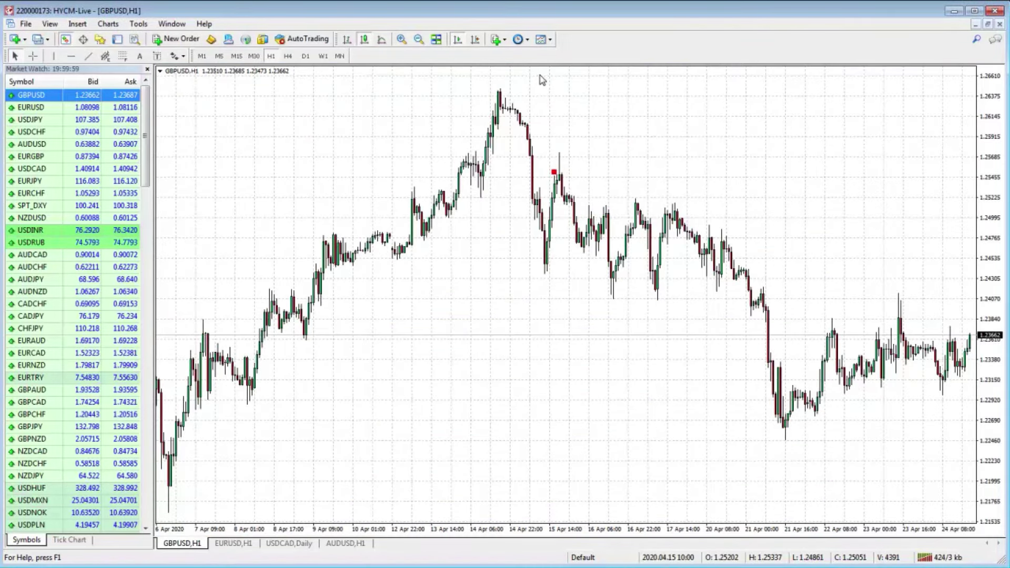
- Open a New Order form and keep GBPUSD as the symbol after browsing the symbol list
left_click(176, 38)
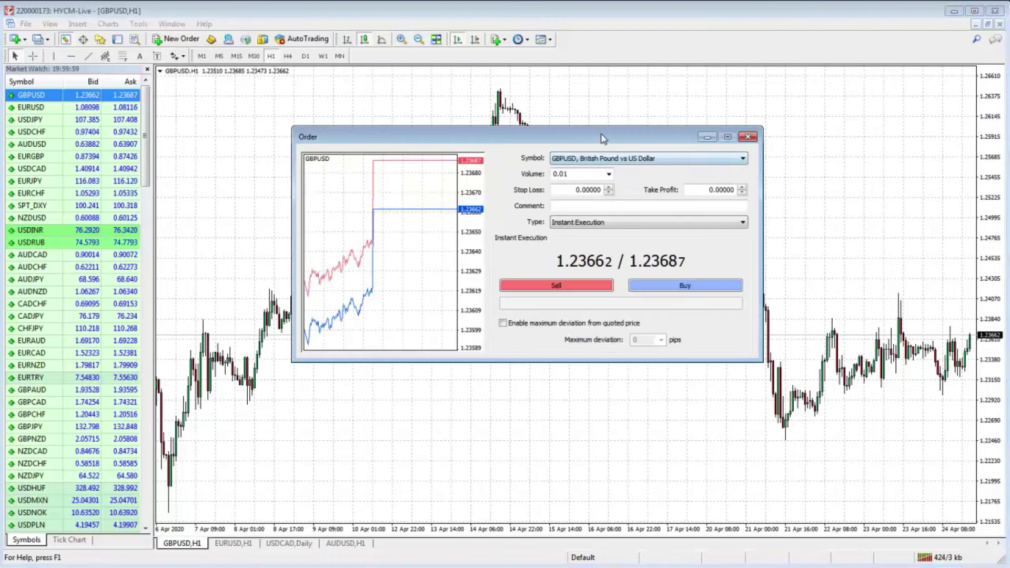
left_click(568, 162)
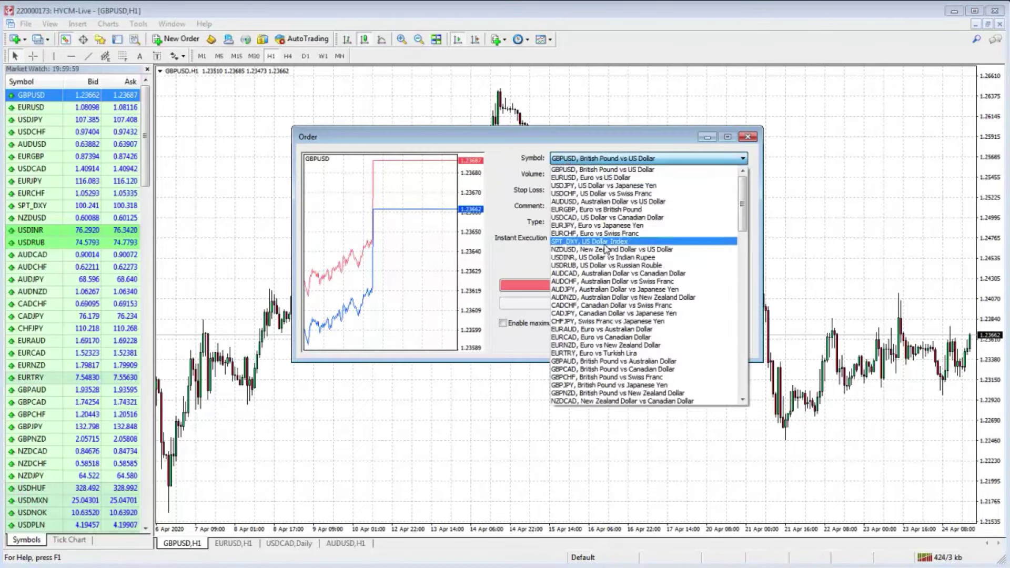
mouse_move(743, 192)
left_mouse_down()
mouse_move(744, 358)
mouse_move(744, 182)
left_mouse_up()
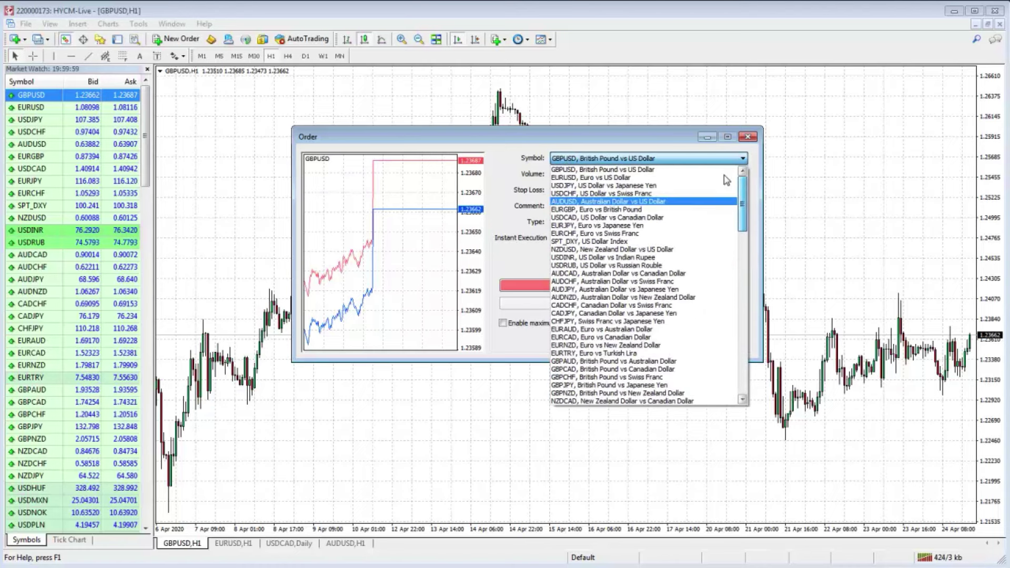
left_click(580, 160)
left_click(572, 160)
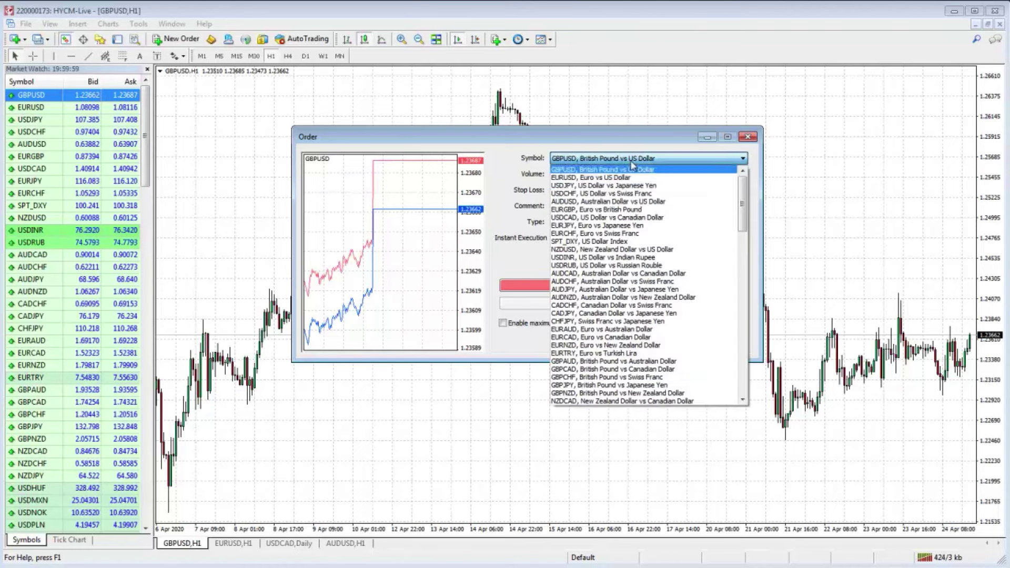
scroll(744, 199, "down", 20)
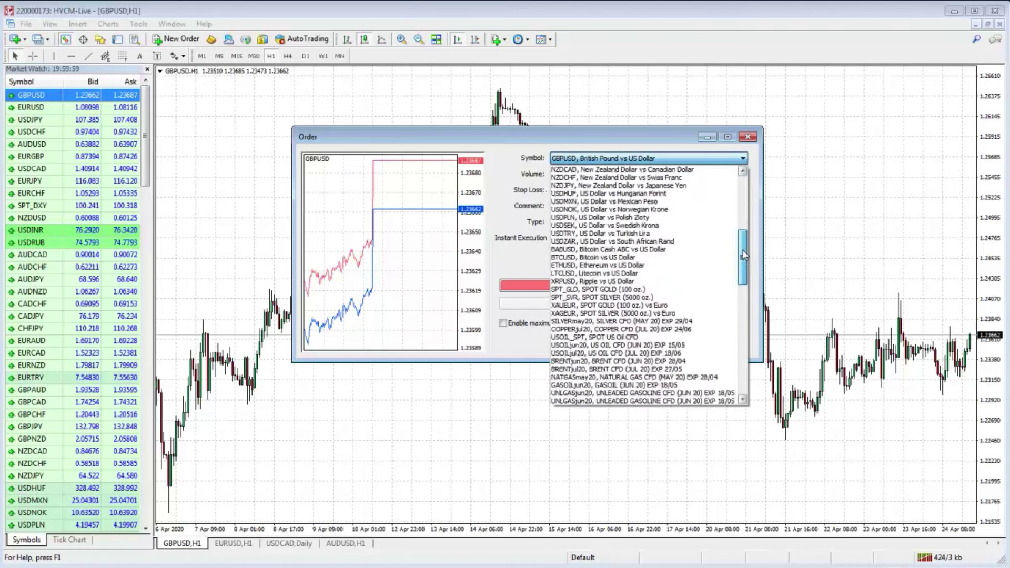
scroll(744, 199, "up", 20)
scroll(744, 199, "down", 20)
scroll(743, 198, "up", 20)
left_click(580, 158)
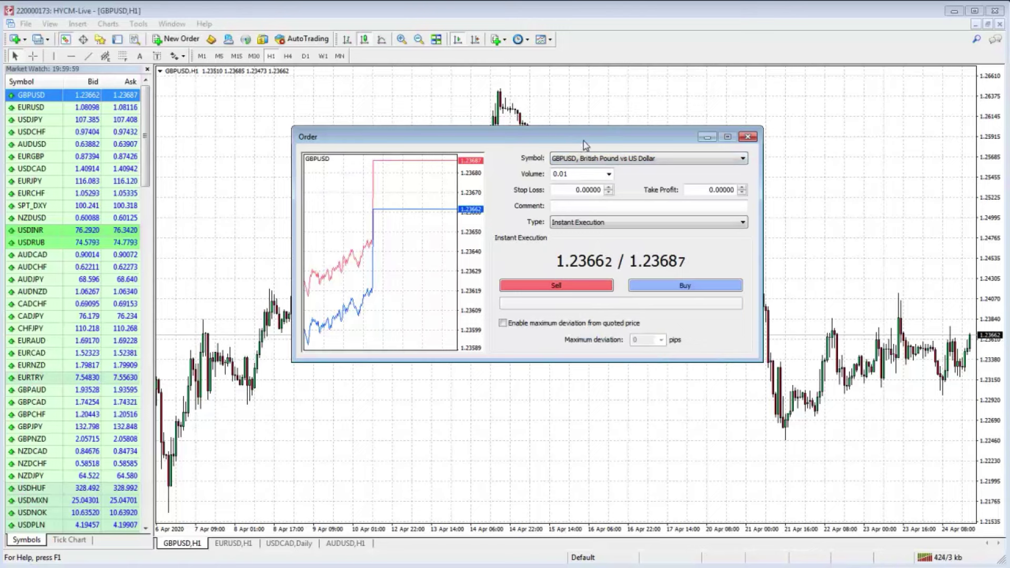
left_click(609, 174)
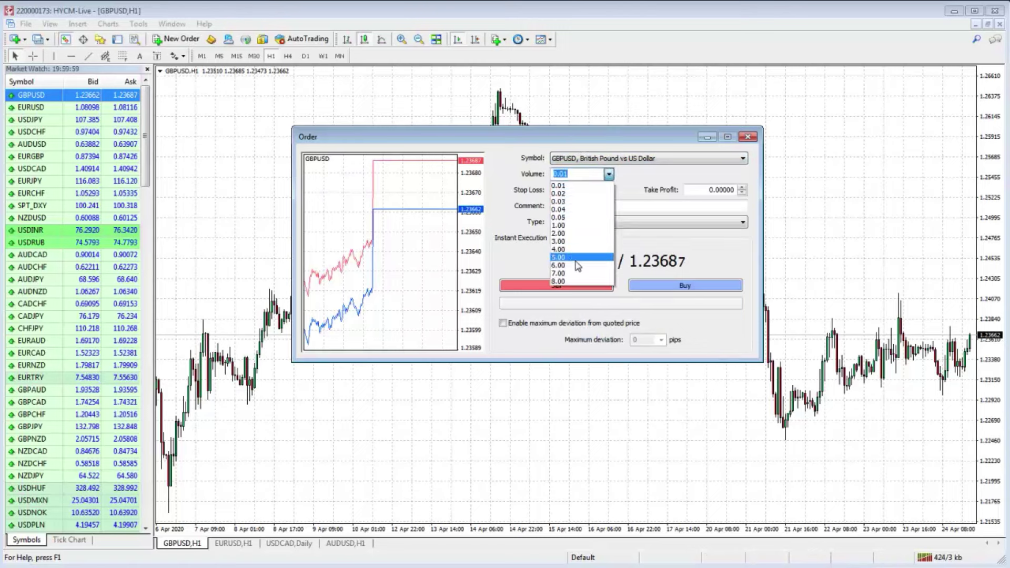
- Try preset volumes 1.00 and 0.01, then edit the volume value directly
left_click(571, 227)
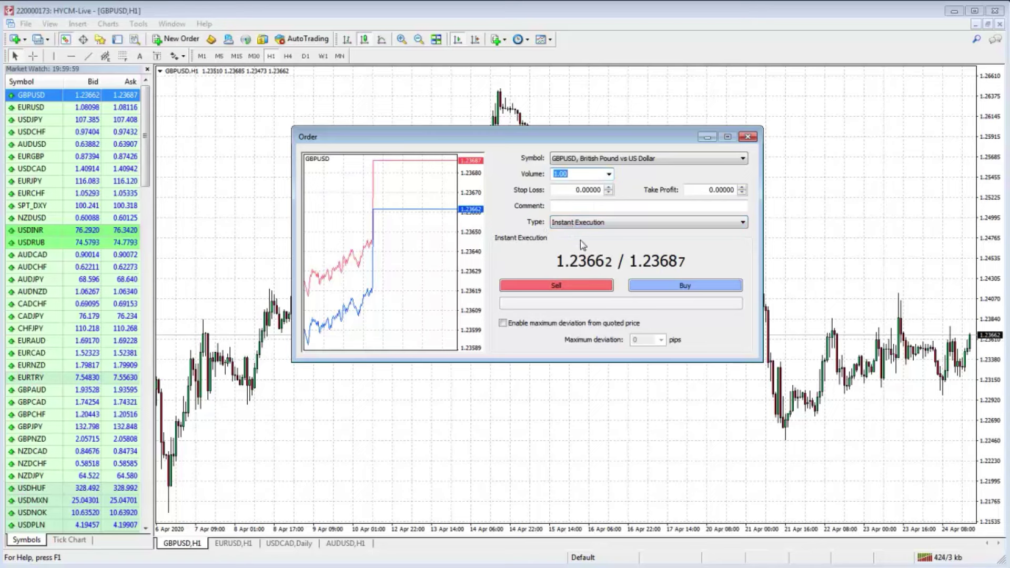
left_click(609, 175)
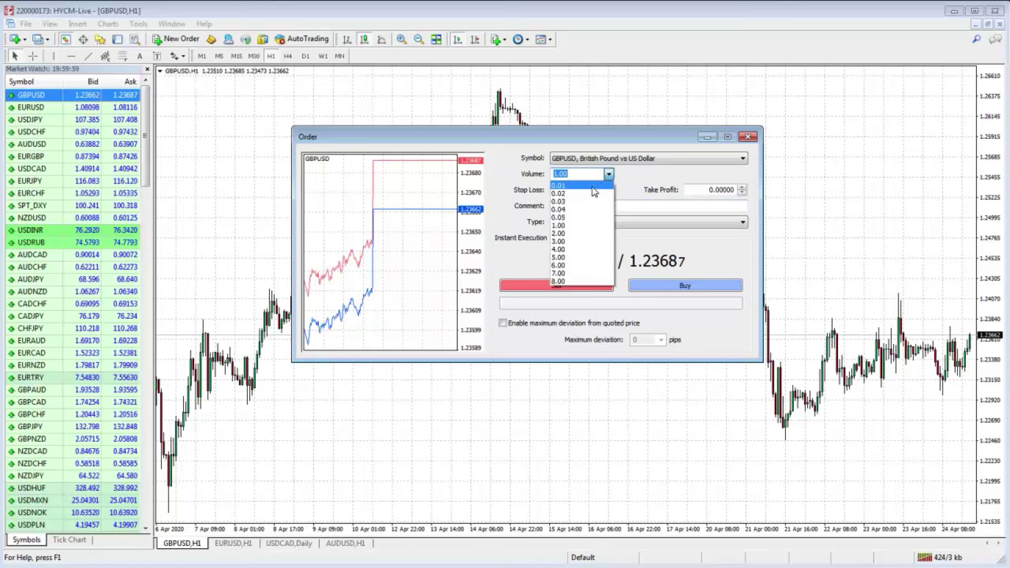
left_click(593, 186)
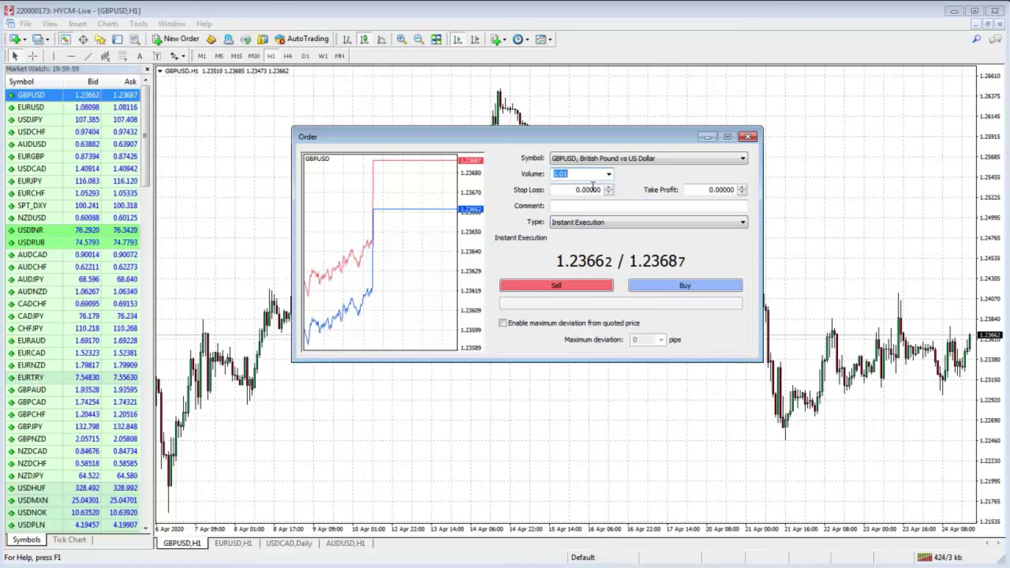
left_click(609, 175)
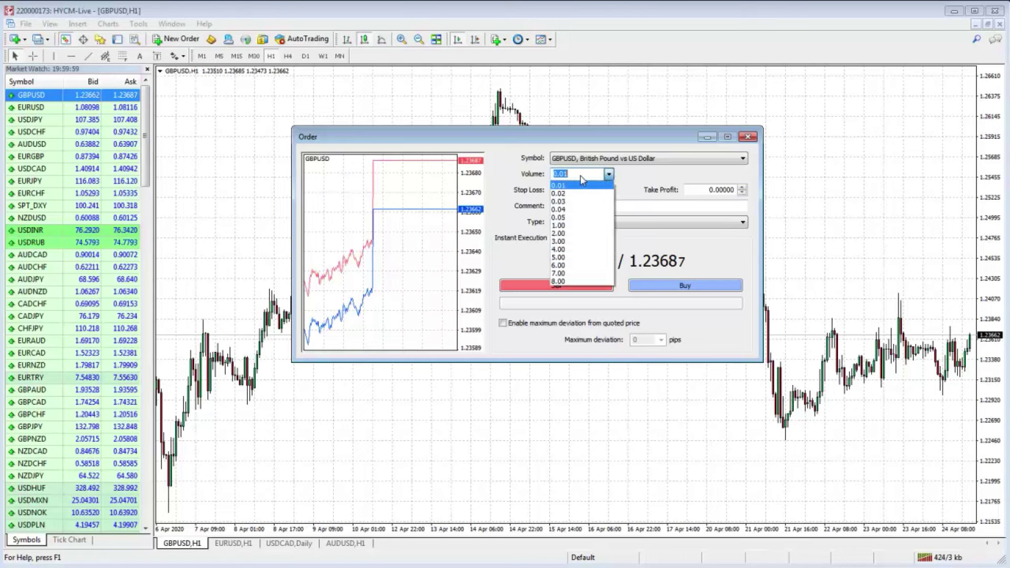
left_click(583, 182)
left_click(566, 175)
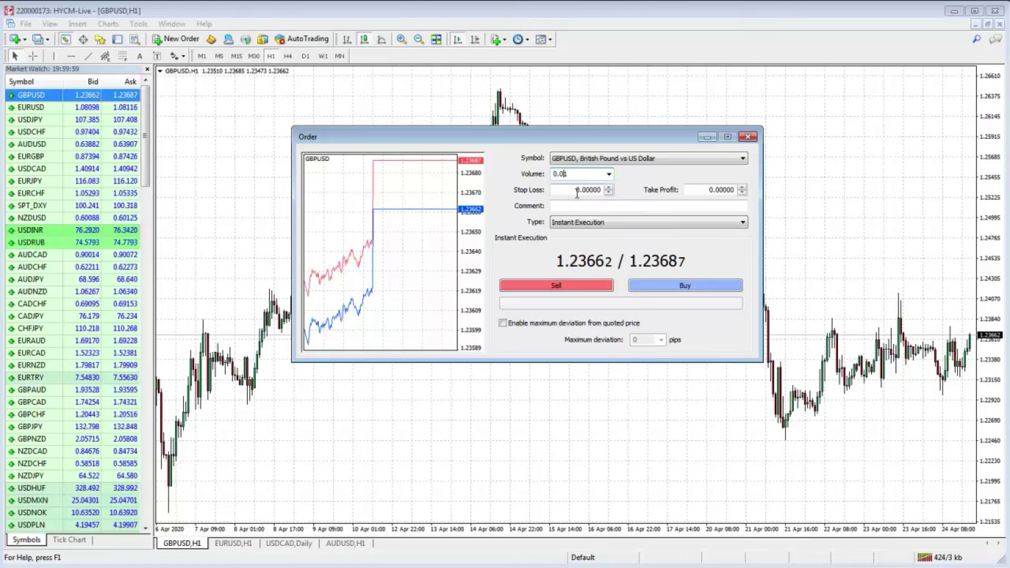
key("BackSpace")
- Set the order volume to 1.00 lots from the preset volume list
left_click(609, 174)
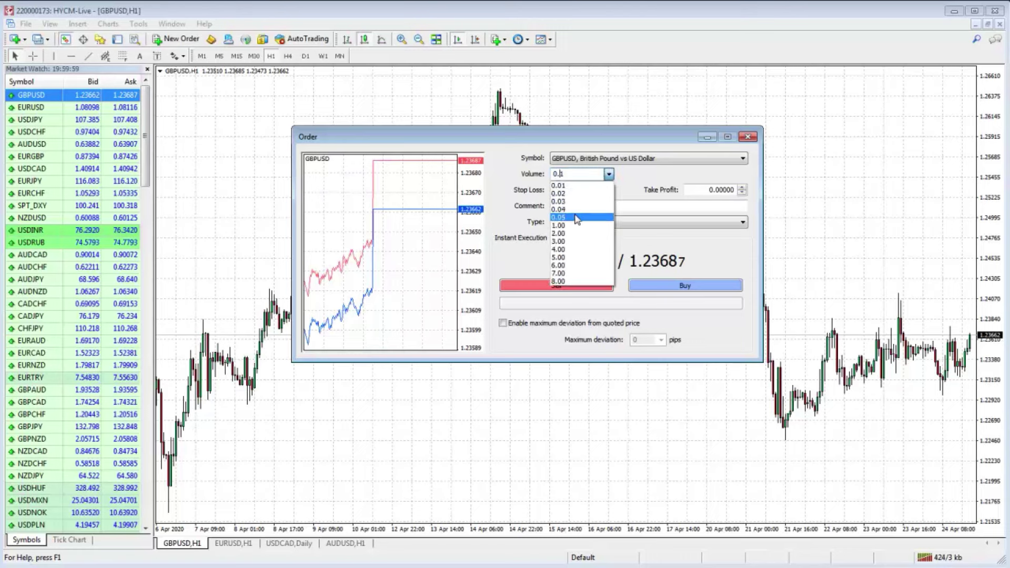
left_click(580, 223)
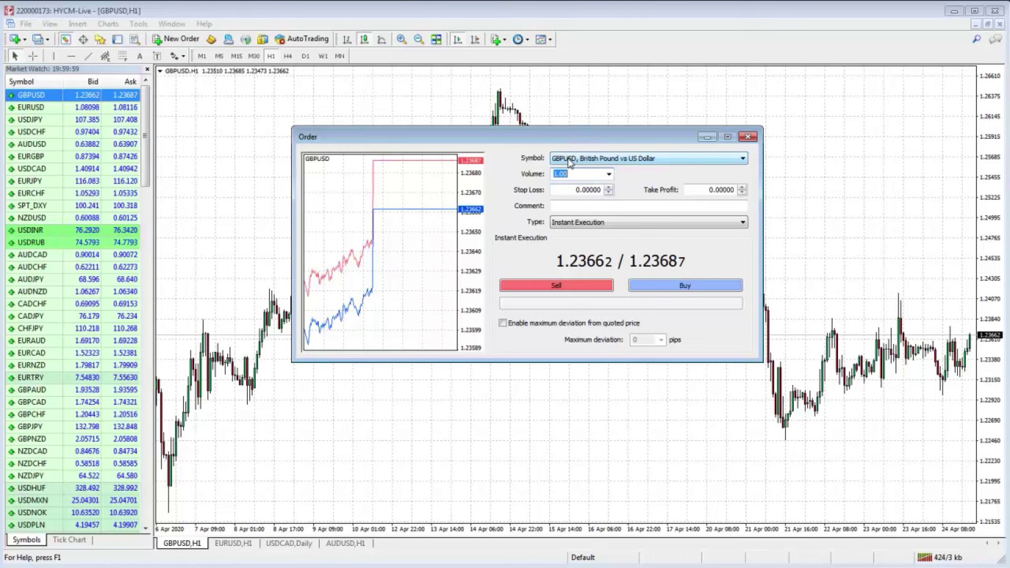
left_click(609, 174)
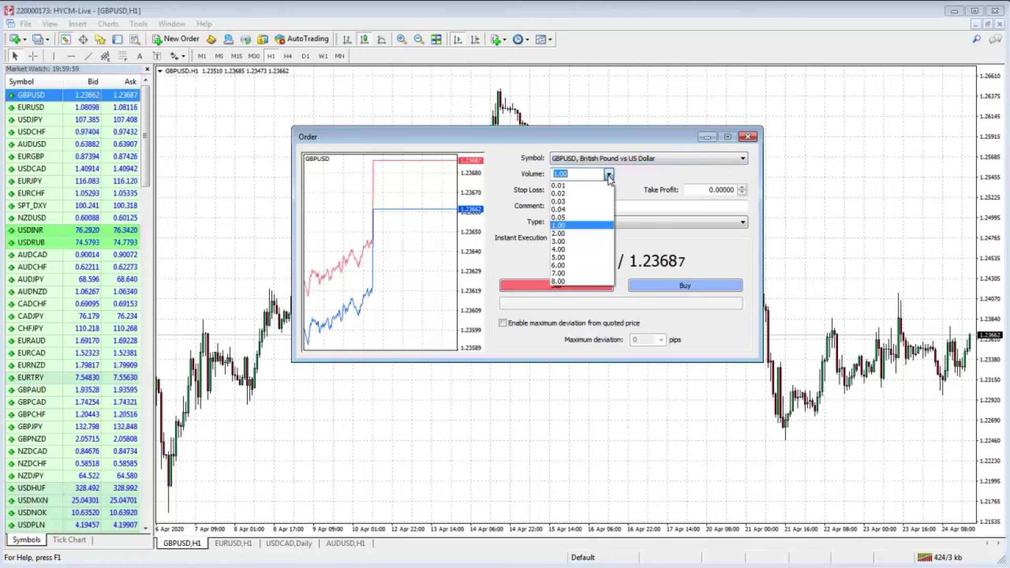
left_click(568, 185)
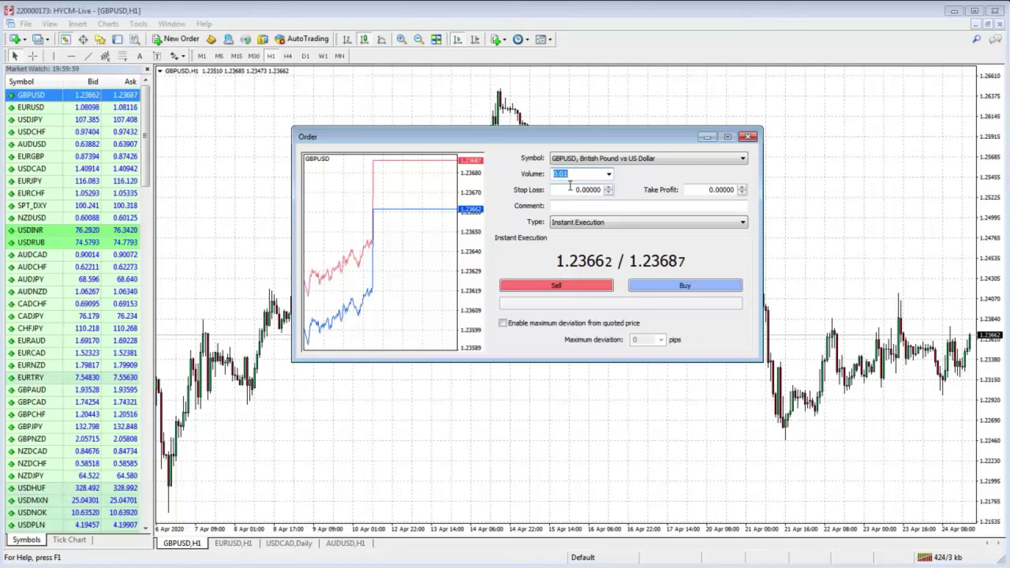
left_click(609, 174)
left_click(577, 225)
- Set the execution type to Instant Execution after briefly choosing Pending Order
left_click(635, 223)
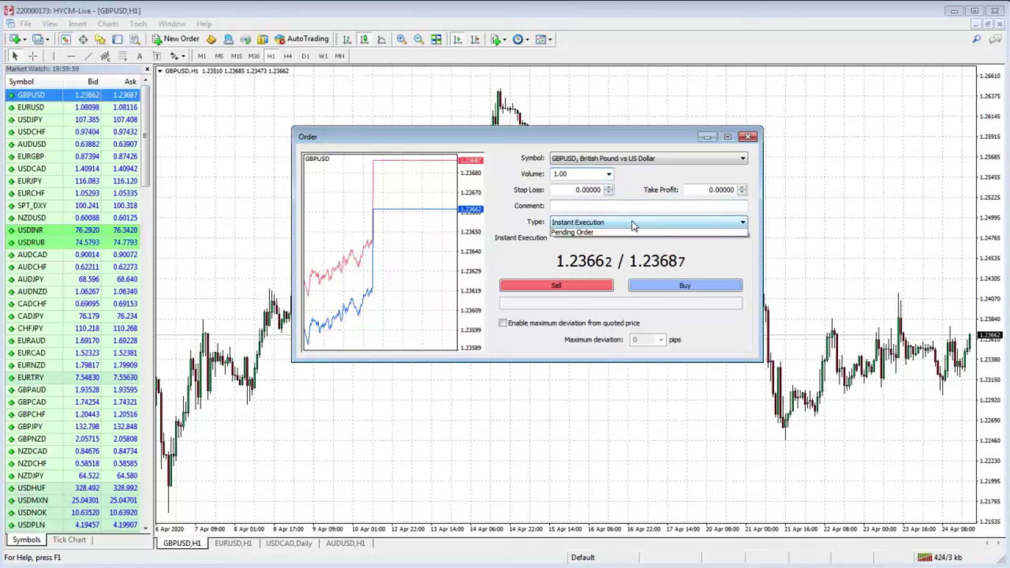
left_click(629, 234)
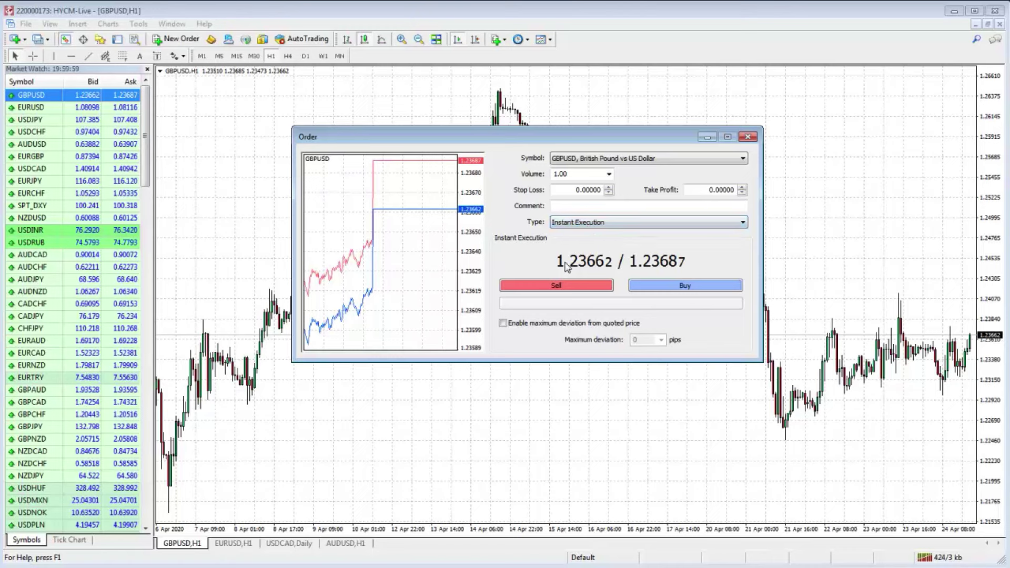
left_click(673, 223)
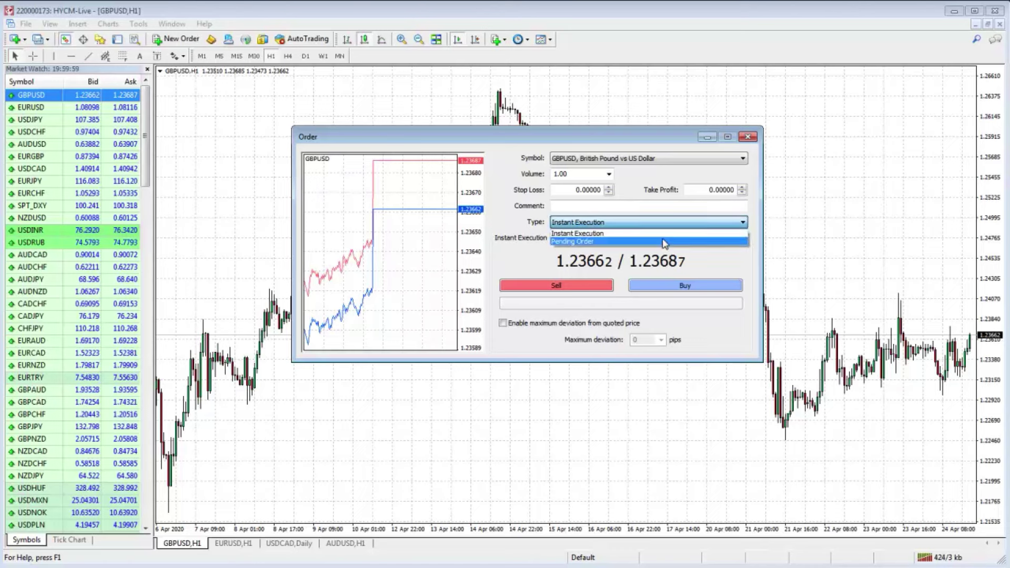
left_click(664, 240)
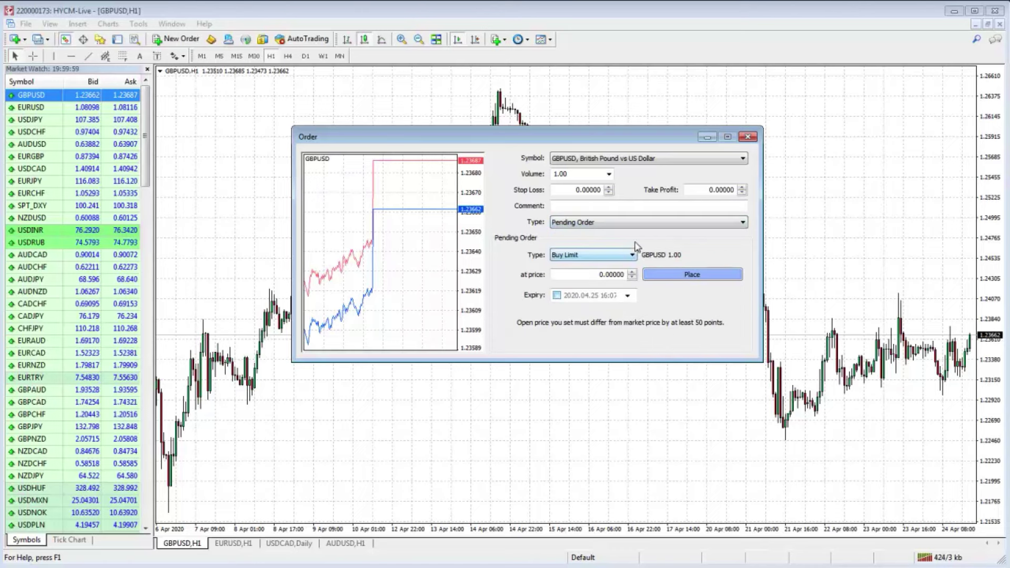
left_click(641, 227)
left_click(638, 234)
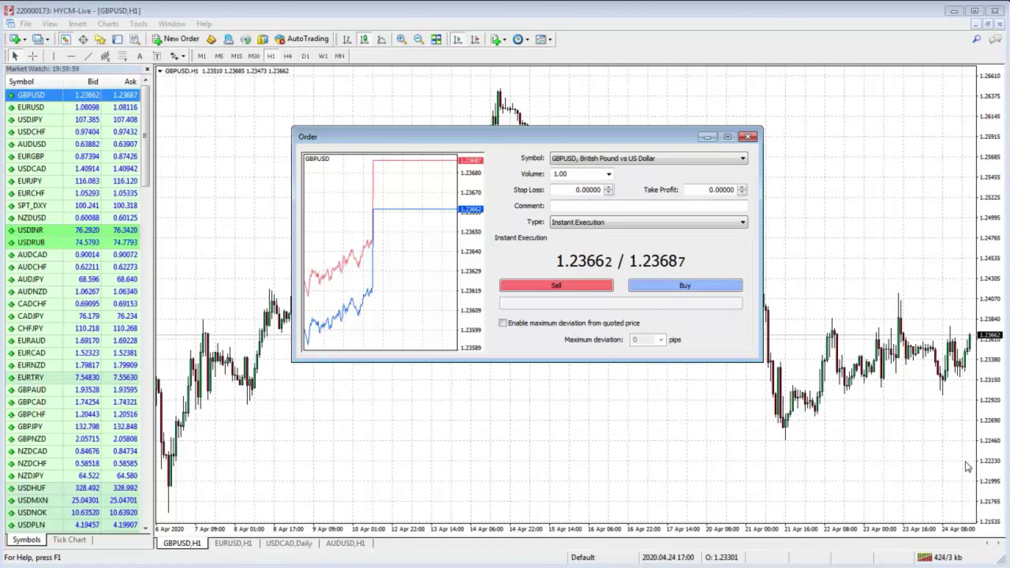
- Enter stop loss 1.22 and take profit 1.25 for the GBPUSD order
double_click(578, 192)
type("1")
key("Right")
key("Delete")
key("Delete")
type("22")
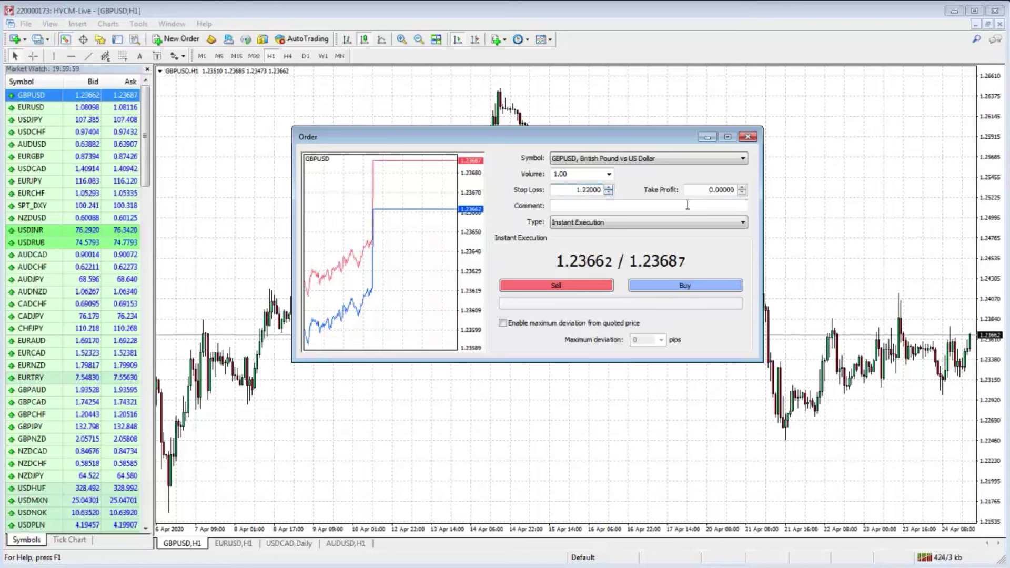
double_click(735, 190)
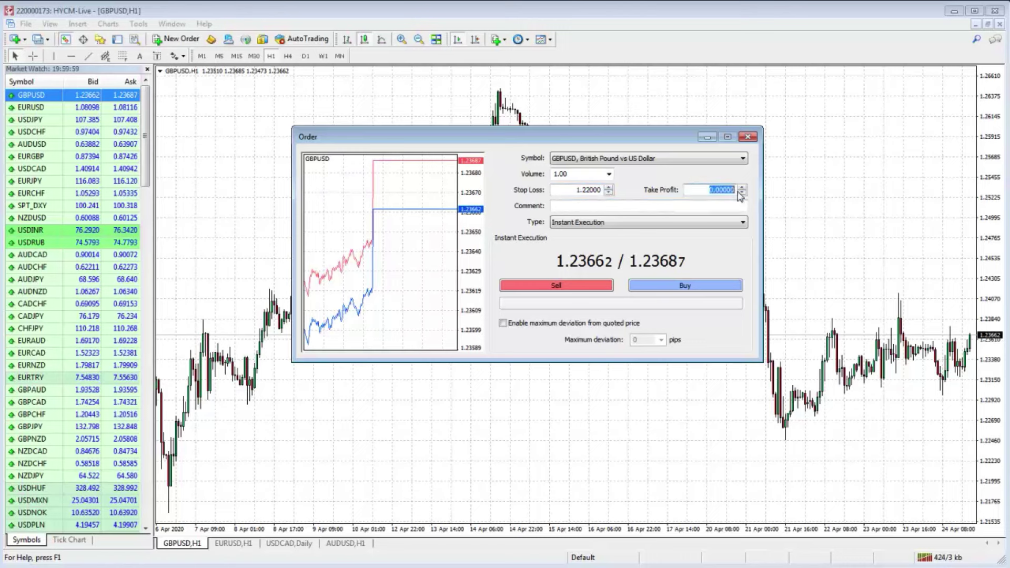
type("1.2")
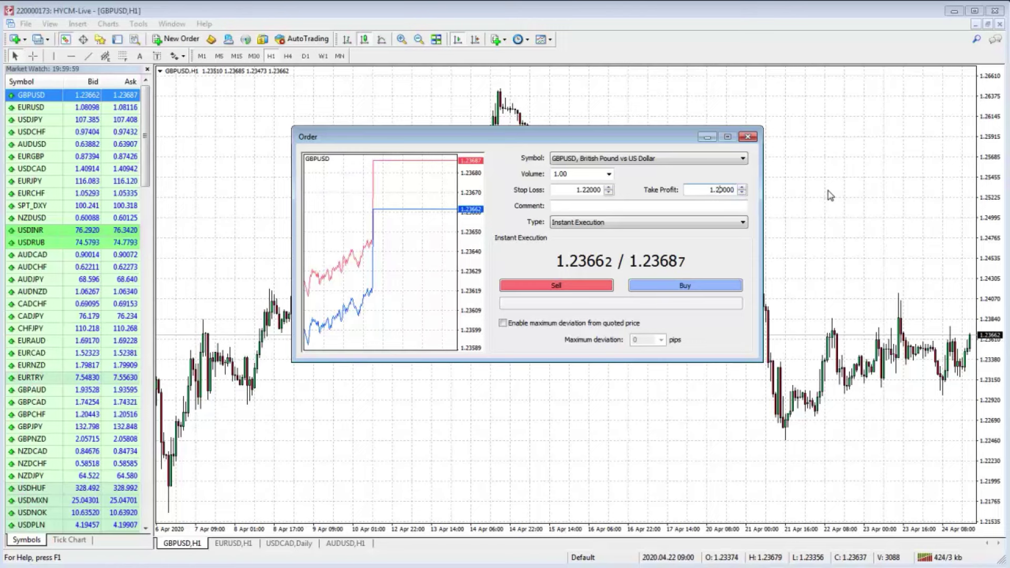
type("5")
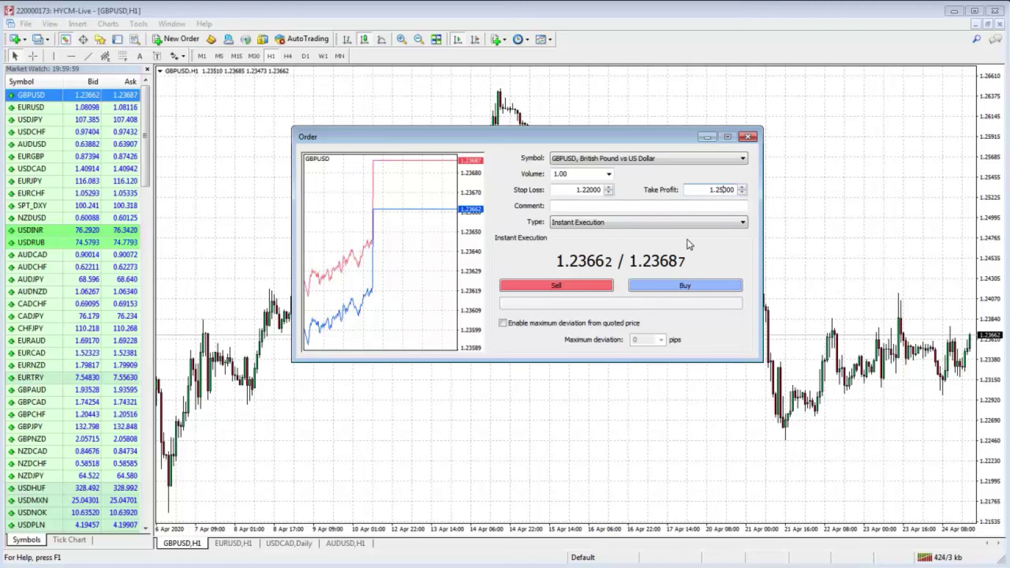
- Make the order a Pending Order with Buy Limit as the pending type
left_click(646, 225)
left_click(645, 240)
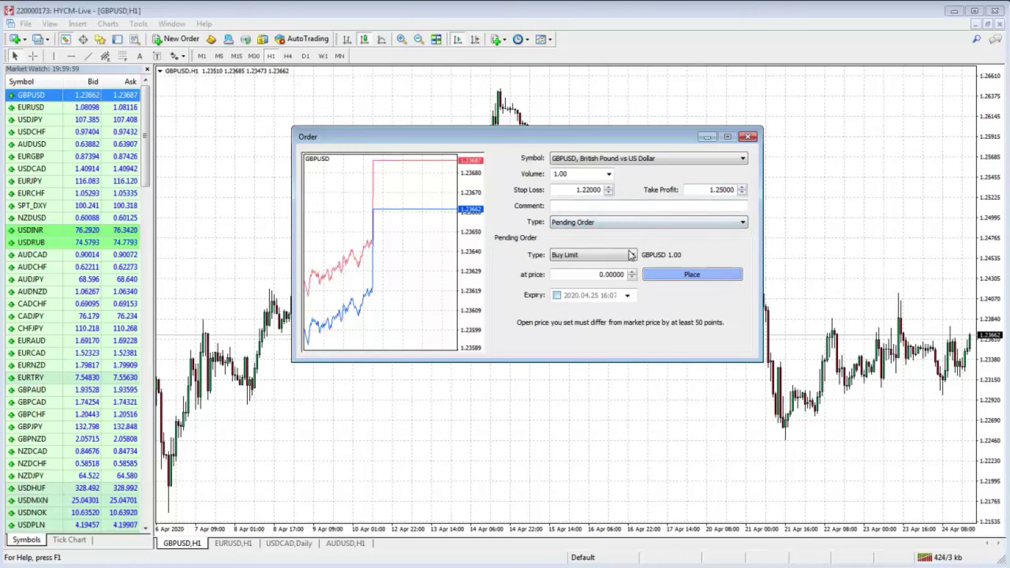
left_click(631, 254)
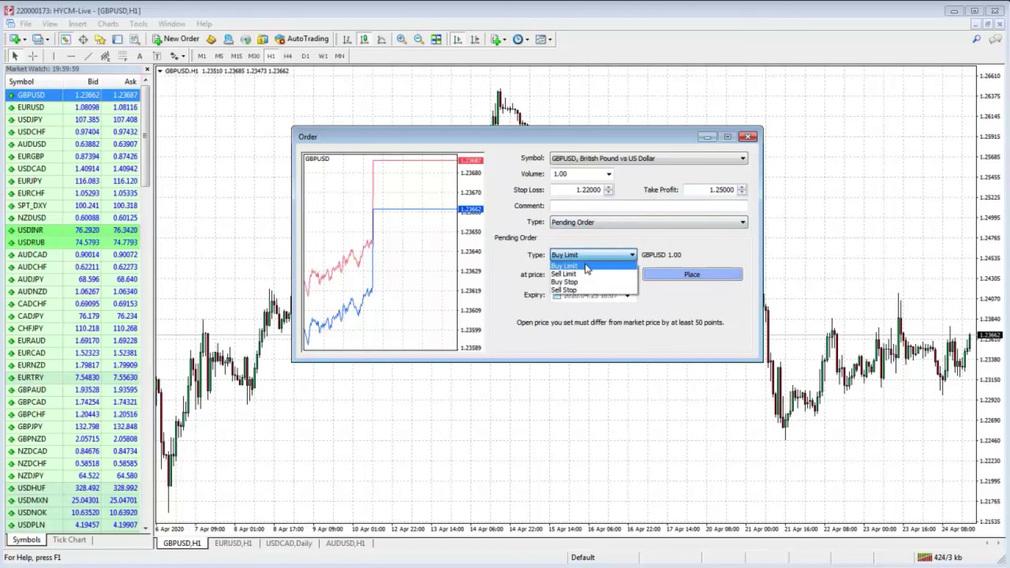
left_click(583, 237)
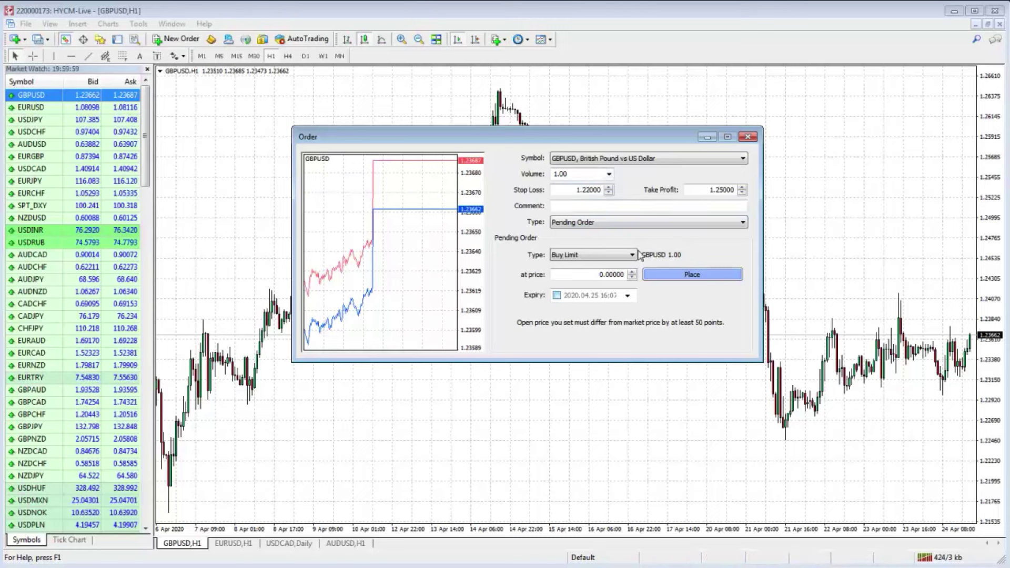
- Set the pending entry price to 1.22500 and the stop loss to 1.21000
left_click_drag(598, 274, 629, 271)
type("1.22")
type("5")
type("1")
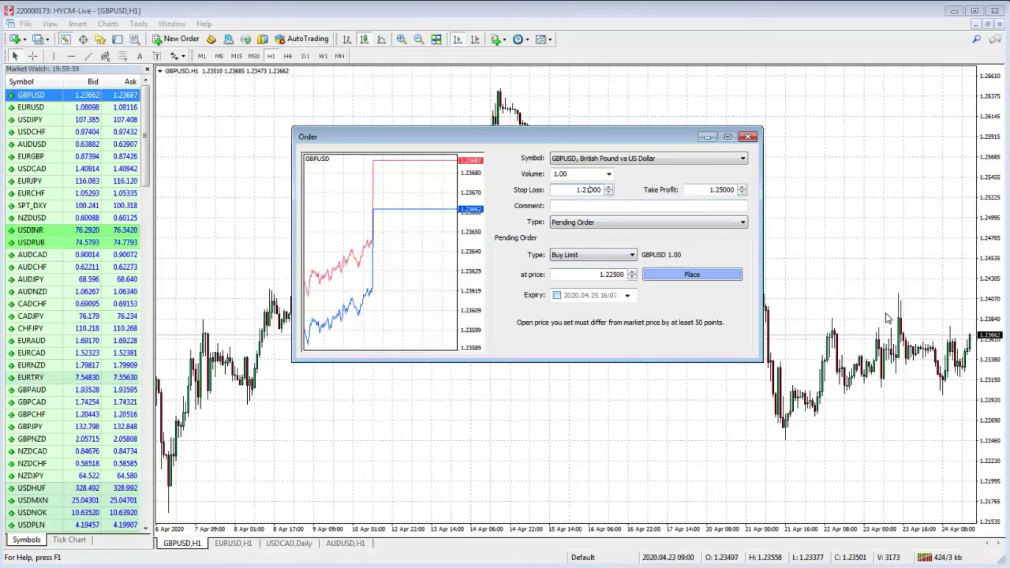
- Change the pending type to Buy Stop and drag the Order window down and left
left_click(632, 256)
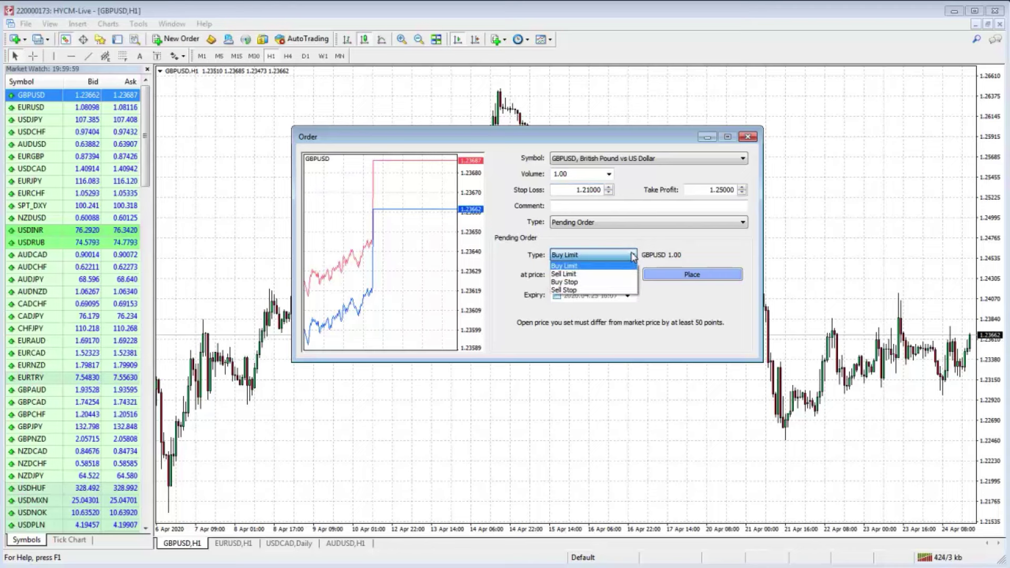
left_click(603, 279)
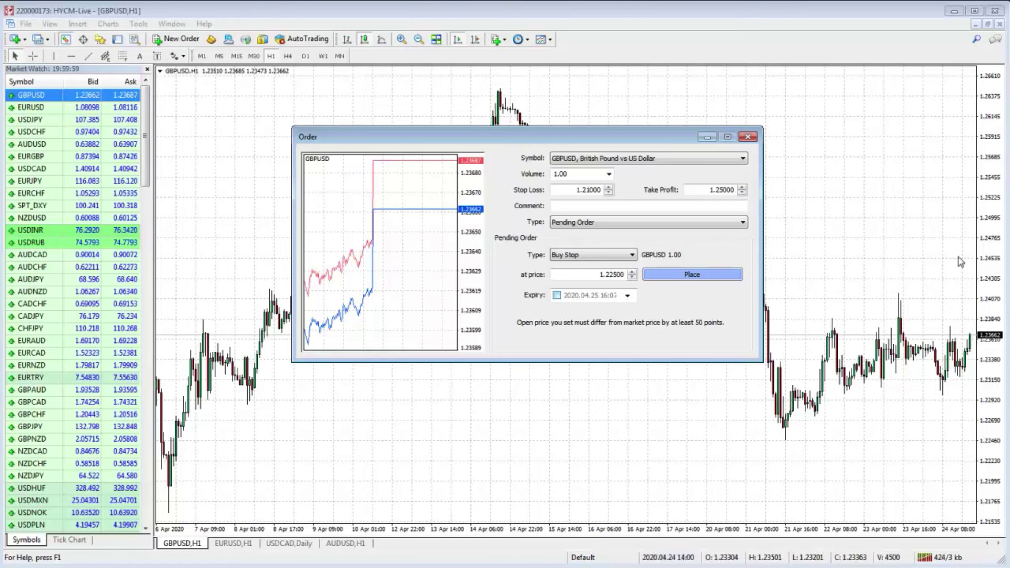
left_click_drag(671, 148, 612, 260)
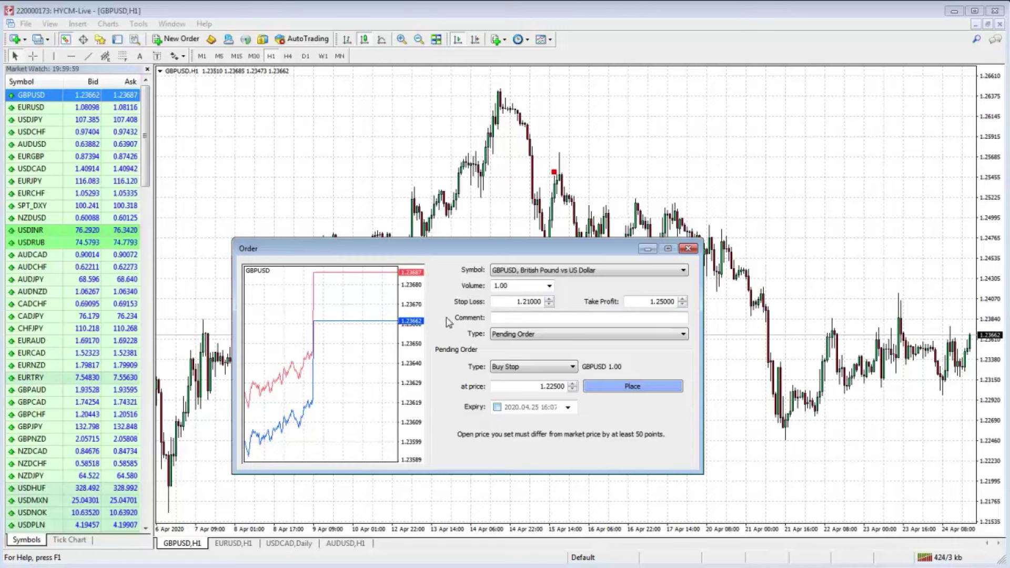
- Replace the pending entry price with 1.24300
left_click_drag(535, 388, 580, 388)
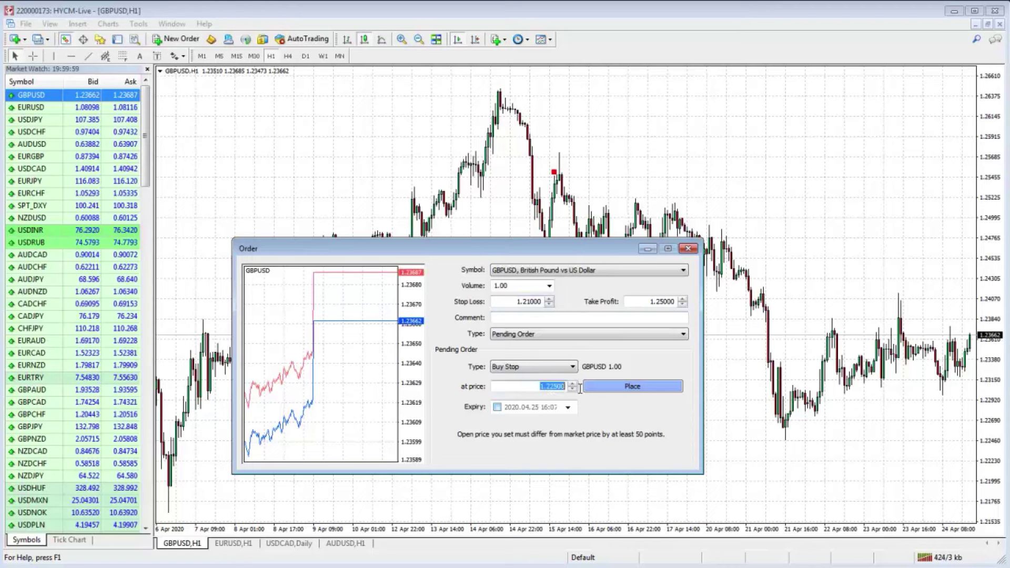
type("1.300003")
- Change the pending type to Sell Limit after briefly choosing Buy Limit
left_click(562, 368)
left_click(569, 376)
left_click(572, 369)
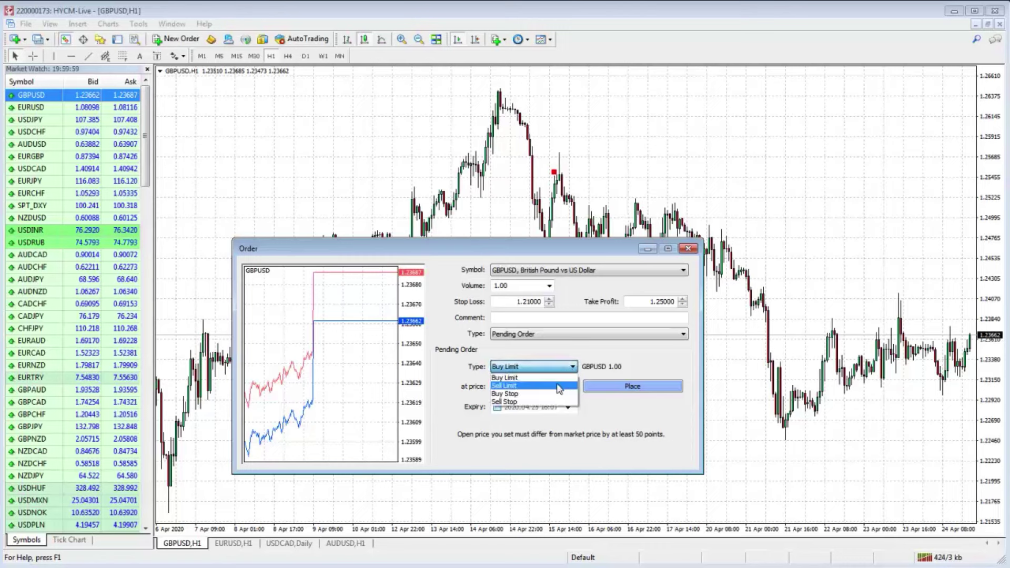
left_click(558, 387)
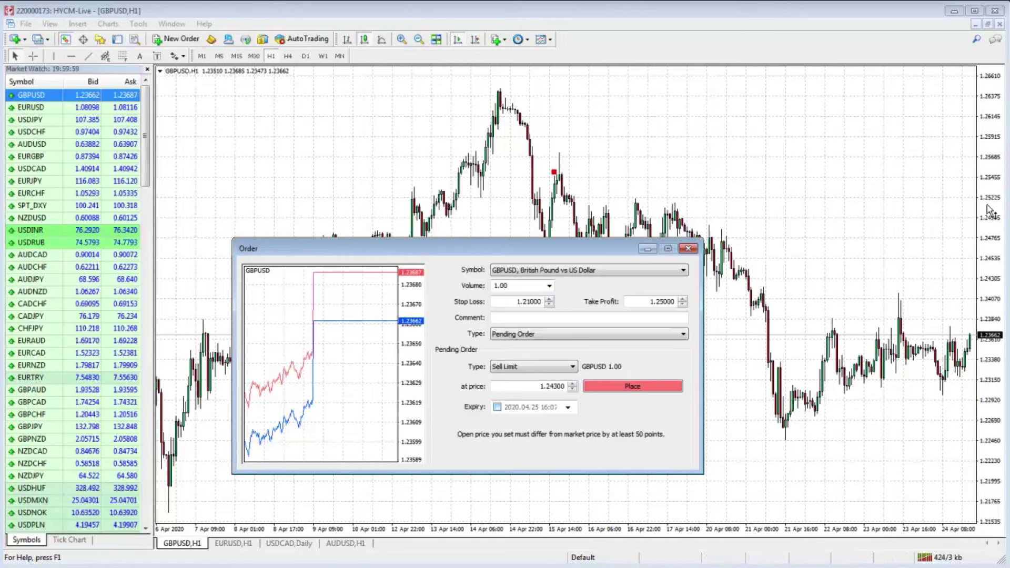
left_click(573, 367)
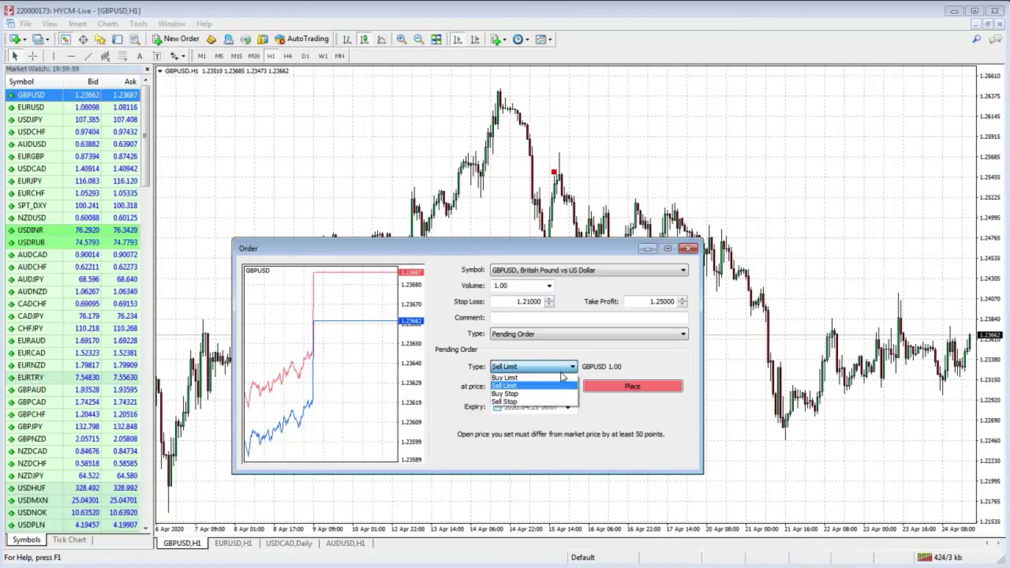
- Change the GBPUSD pending type to Sell Stop and select the 1.24300 entry price
left_click(556, 403)
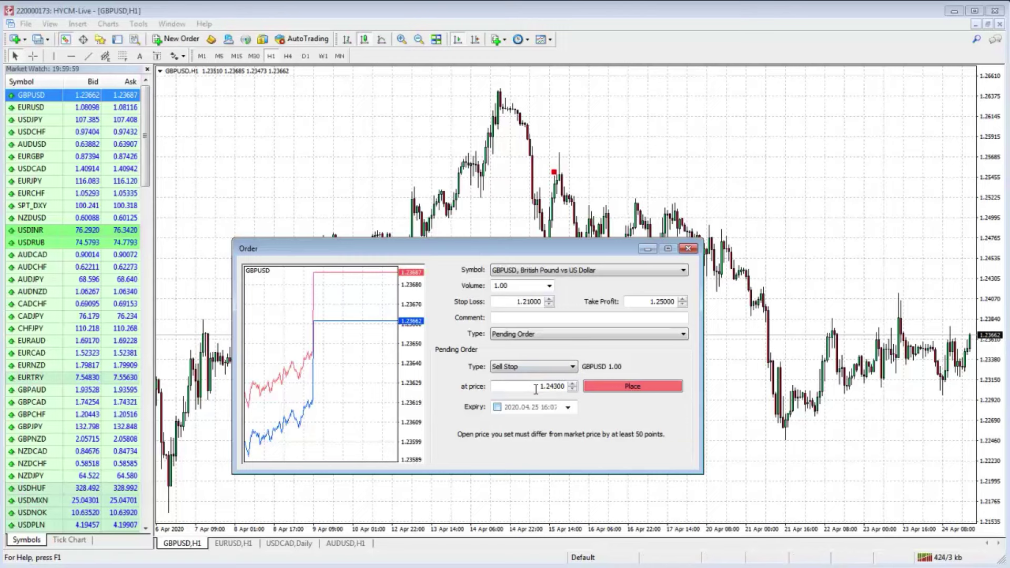
left_click_drag(535, 389, 561, 387)
- Move the order window up and right, keep volume at 1.00 lots, and start a comment
left_click_drag(613, 243, 635, 183)
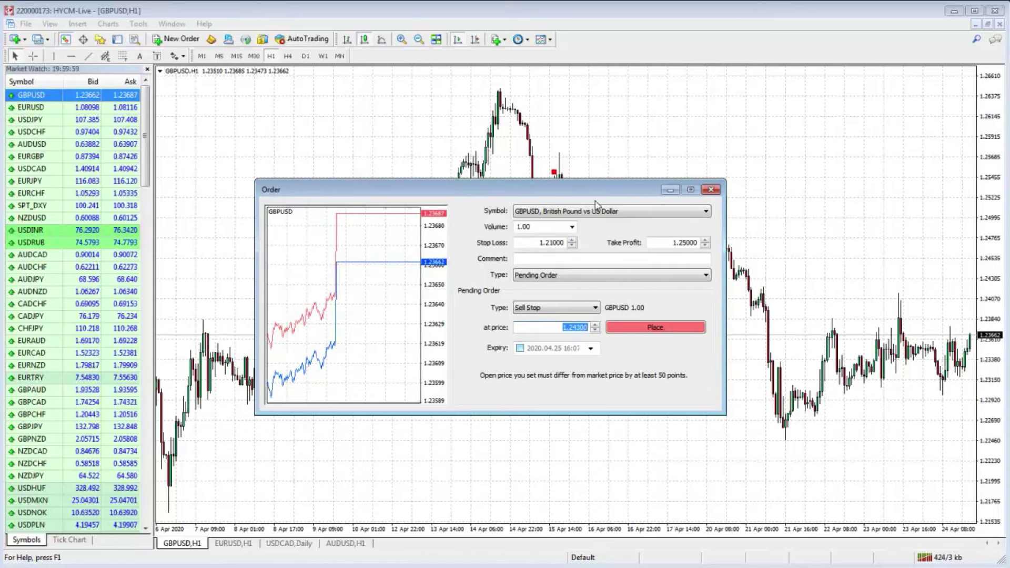
left_click(572, 227)
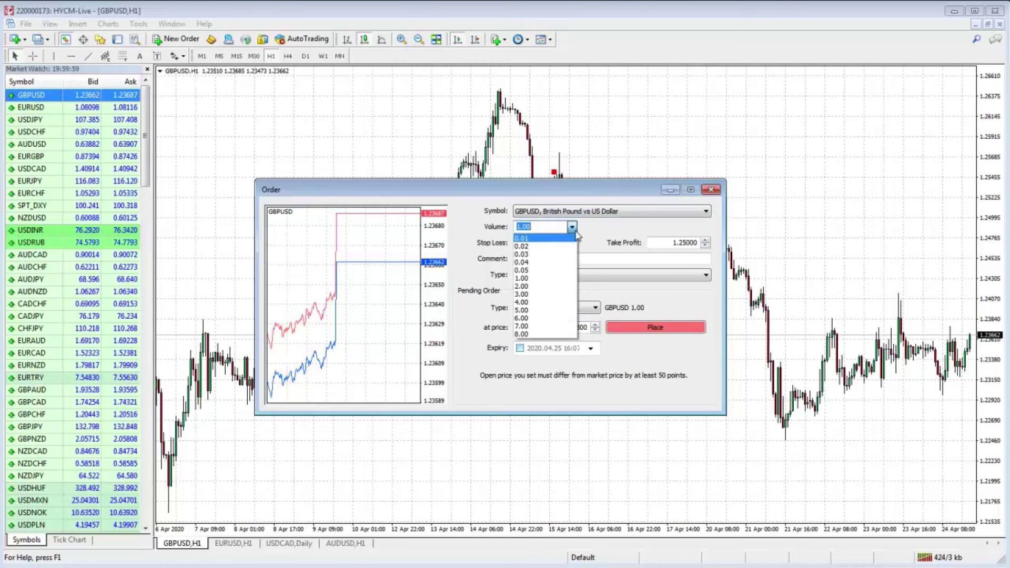
left_click(600, 236)
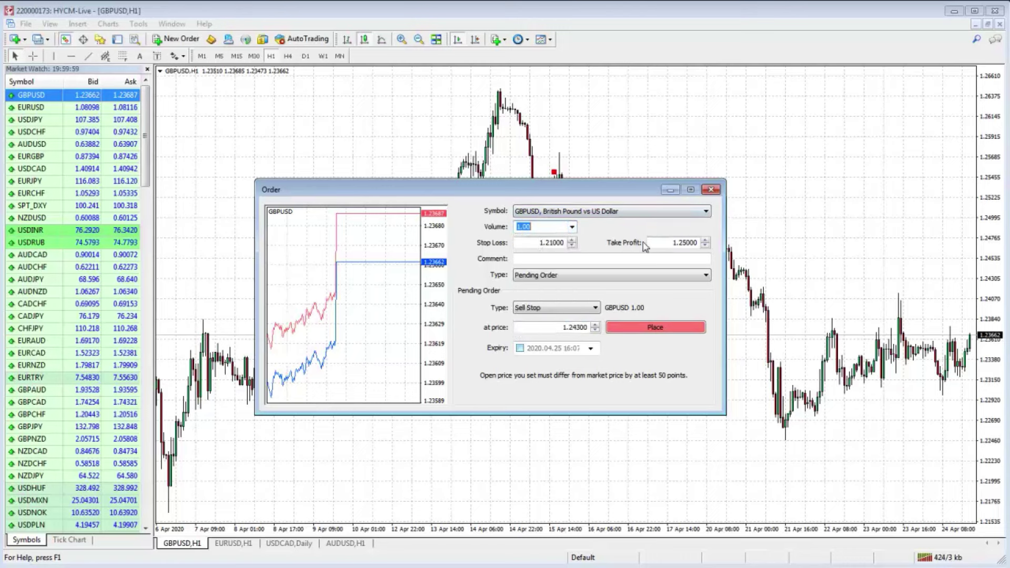
left_click(560, 259)
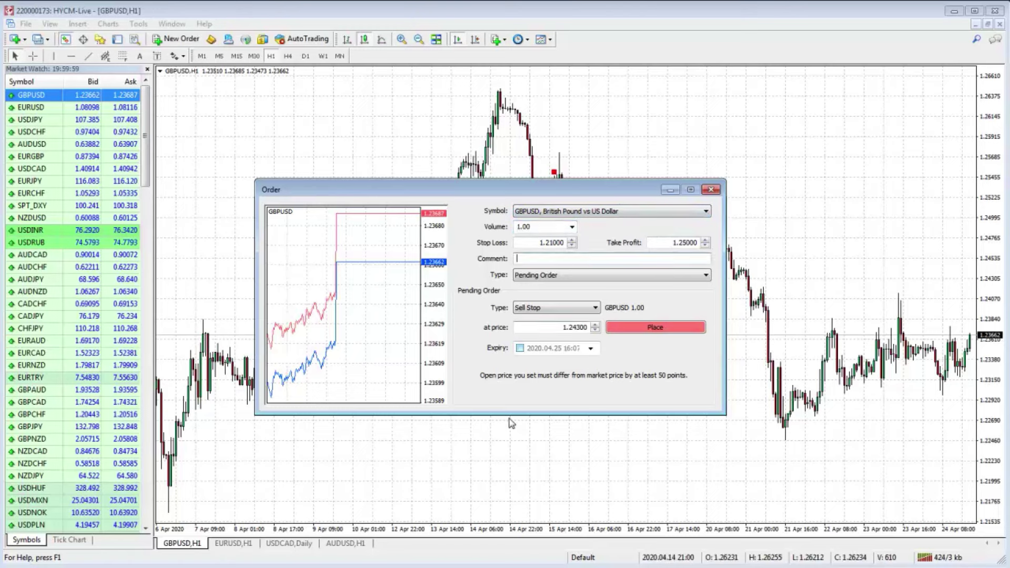
left_click(568, 258)
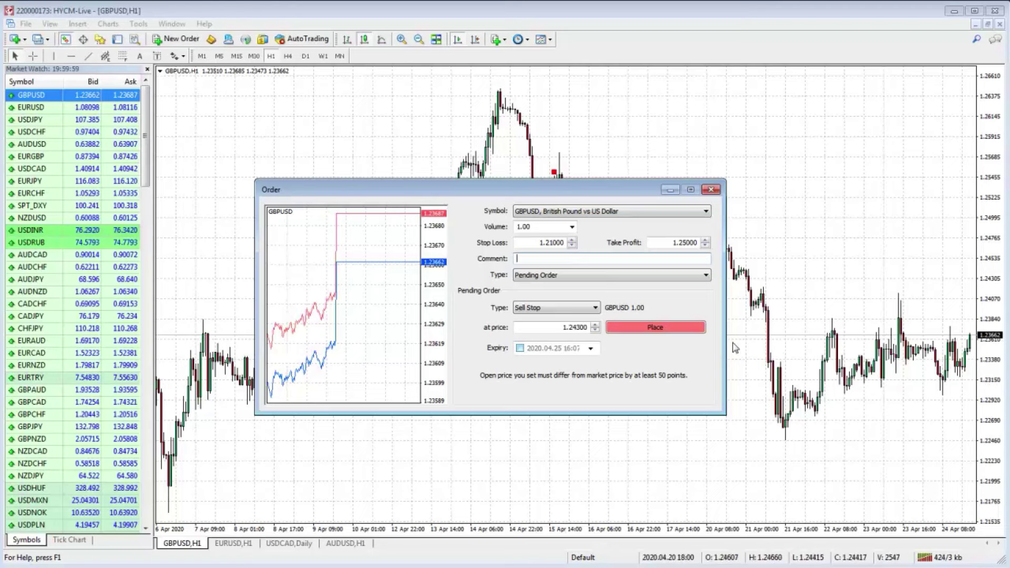